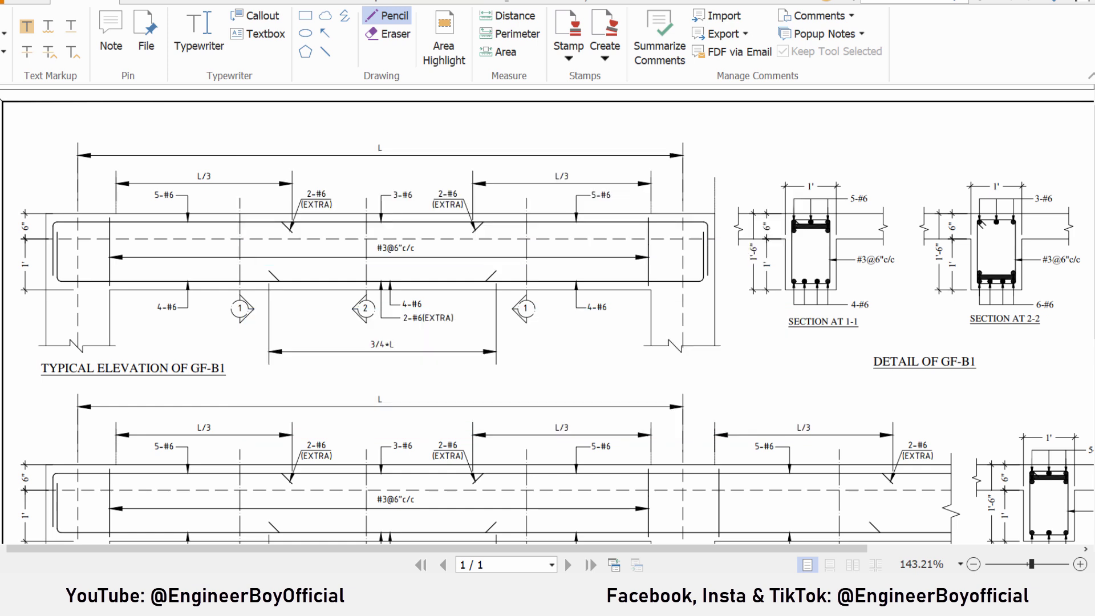
drag(483, 224, 421, 277)
mouse_move(290, 222)
mouse_down()
mouse_move(333, 278)
mouse_move(291, 225)
mouse_up()
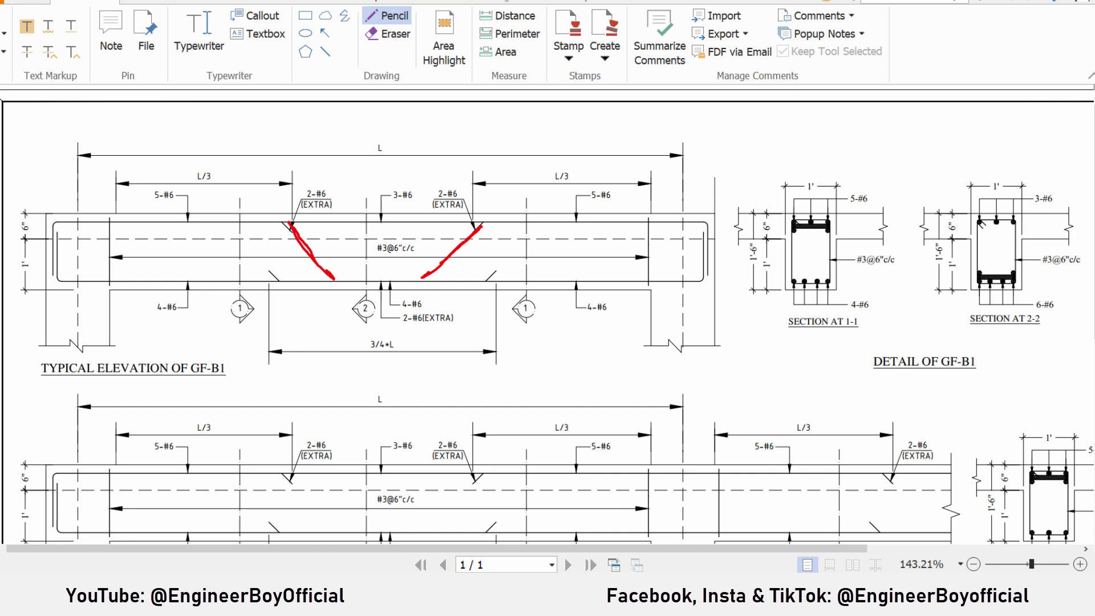
mouse_move(451, 261)
mouse_down()
mouse_move(465, 338)
mouse_move(503, 349)
mouse_move(548, 337)
mouse_up()
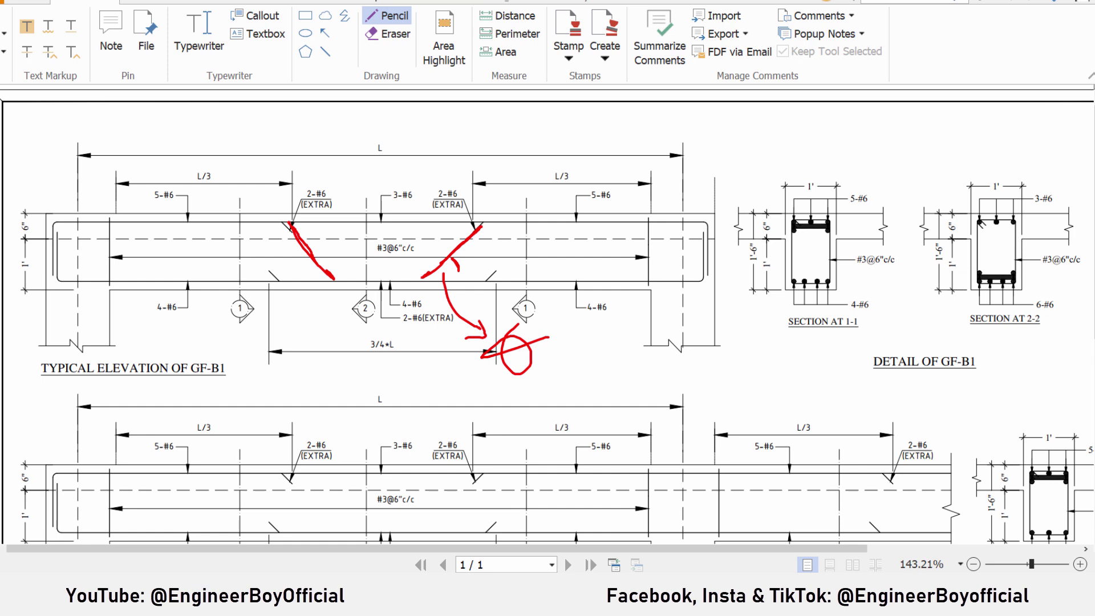
key(ctrl+z)
key(ctrl+z)
key(ctrl+z)
key(ctrl+z)
key(ctrl+z)
key(ctrl+z)
key(ctrl+z)
key(ctrl+z)
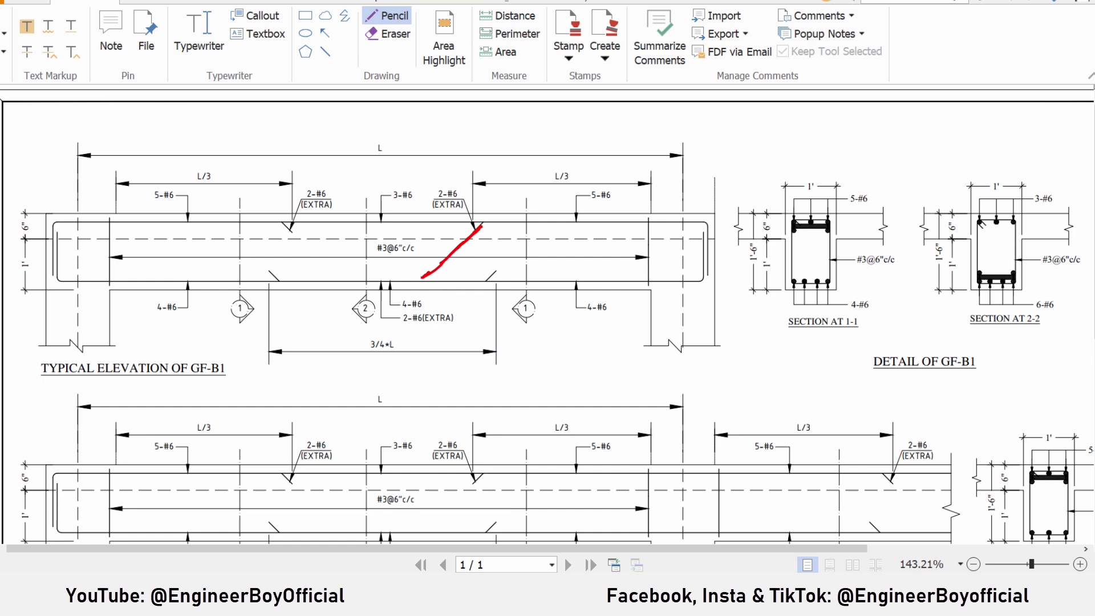
key(ctrl+z)
- Draw a straight red line along the GF-B1 top bar from its left end to the first 2-#6 (EXTRA) bend
click(325, 52)
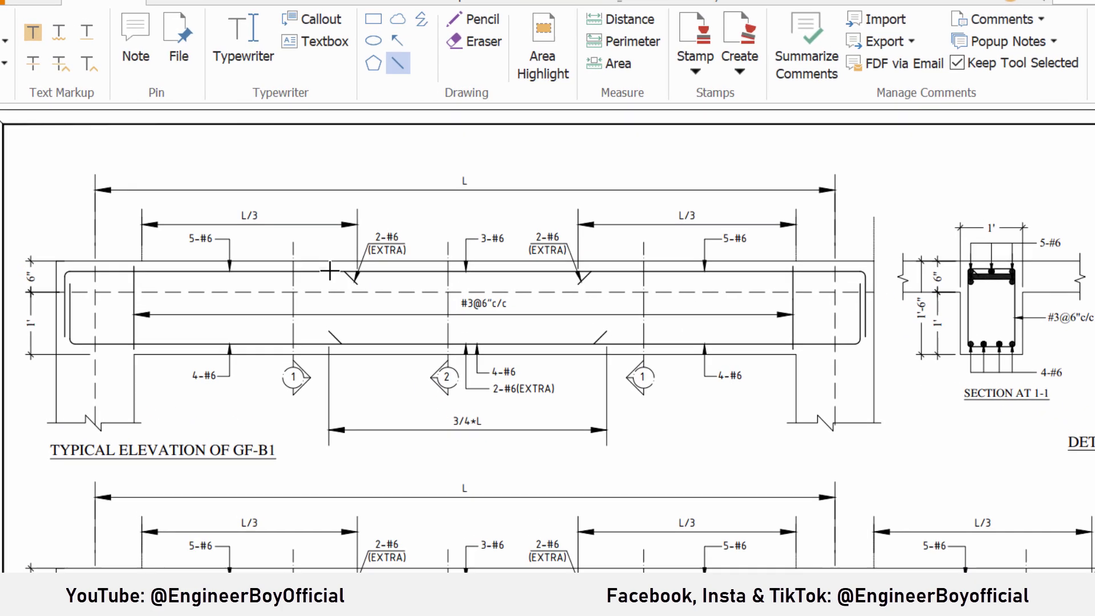
right_click(344, 270)
key(Escape)
drag(390, 311, 82, 312)
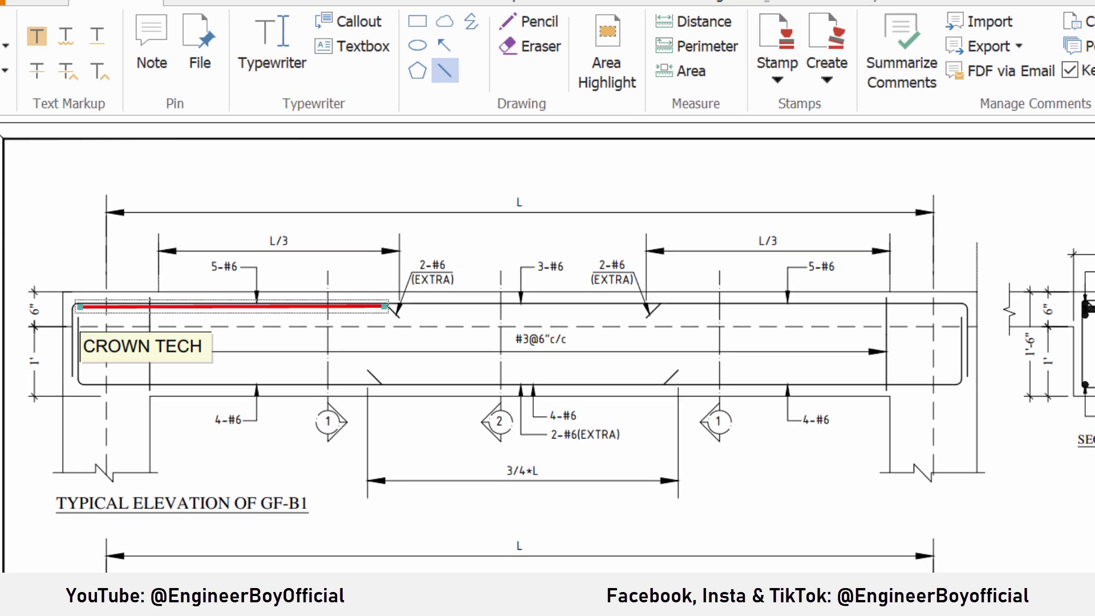
key(Escape)
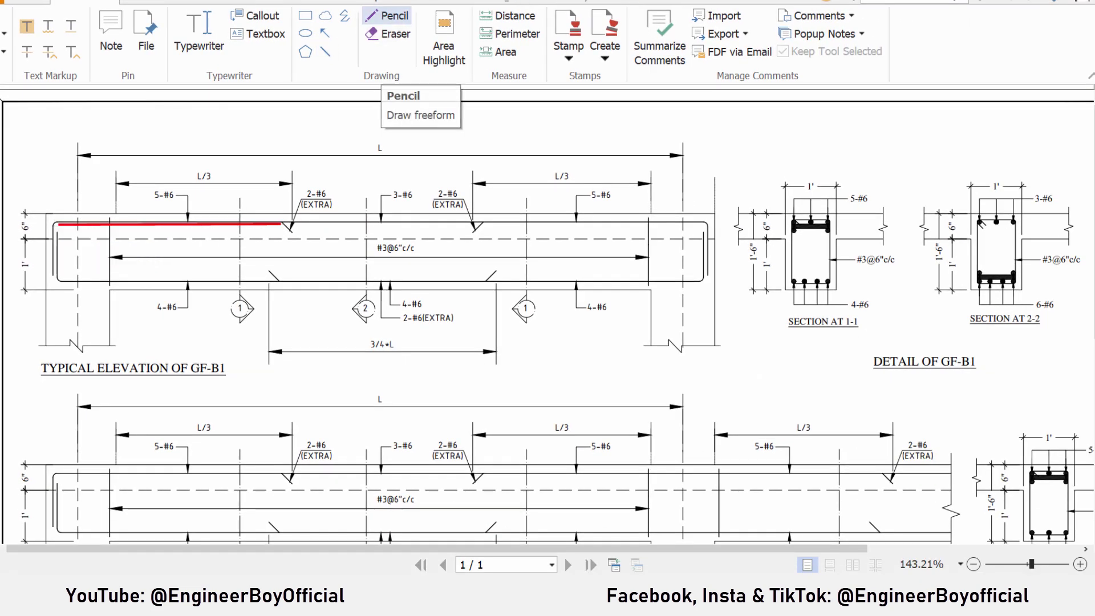
- Pencil a red arrowed line from the second EXTRA mark to the beam's right end
mouse_move(486, 222)
mouse_down()
mouse_move(464, 232)
mouse_move(486, 228)
mouse_move(469, 224)
mouse_up()
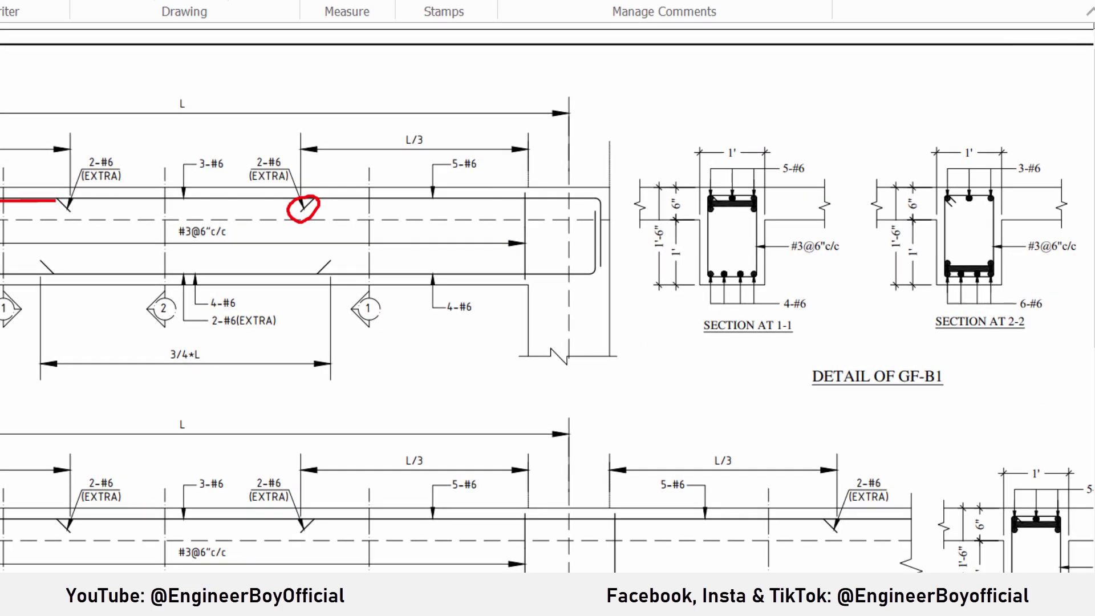
mouse_move(296, 182)
mouse_down()
mouse_move(305, 253)
mouse_move(571, 220)
mouse_up()
mouse_move(569, 182)
mouse_down()
mouse_move(576, 246)
mouse_move(574, 223)
mouse_up()
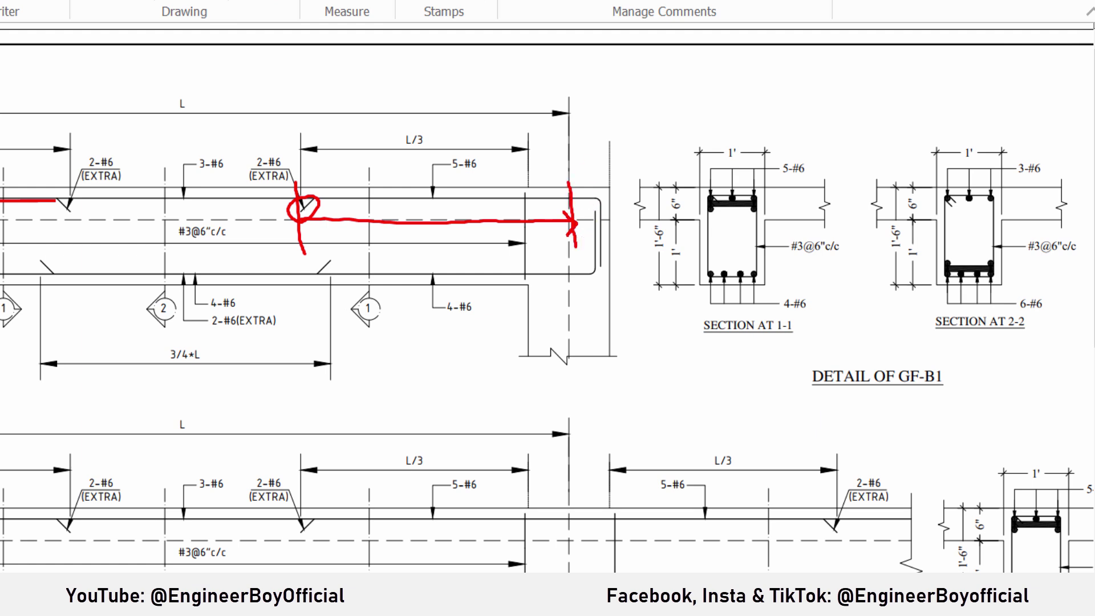
drag(314, 197, 311, 233)
- Handwrite L/3 under the arrow, then undo all the red annotations with Ctrl+Z
drag(406, 235, 422, 264)
drag(440, 245, 421, 309)
mouse_move(452, 275)
mouse_down()
mouse_move(463, 285)
mouse_move(458, 317)
mouse_up()
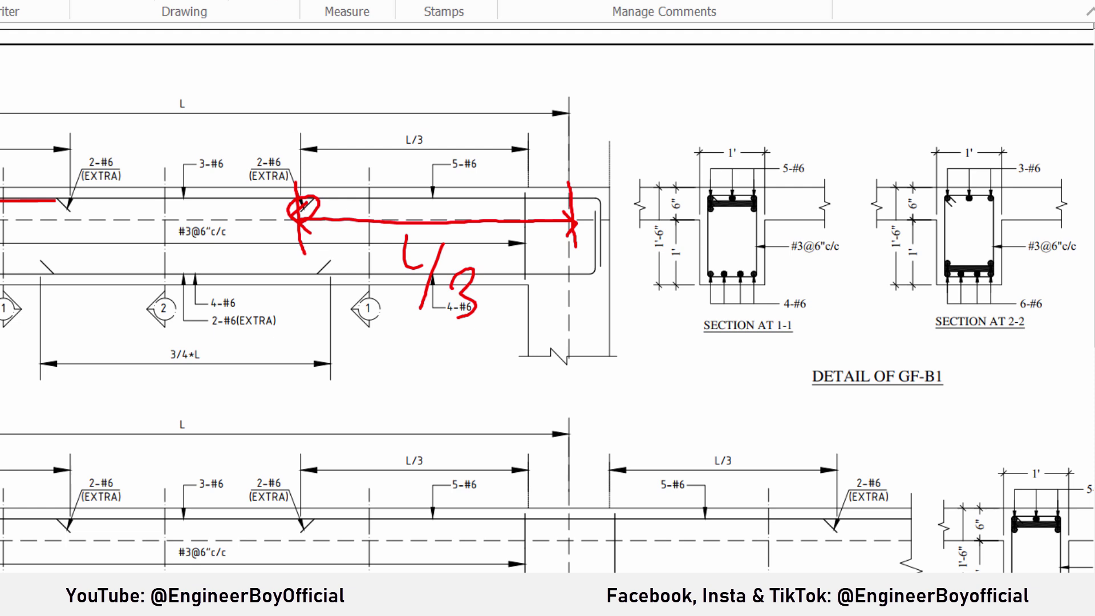
key(ctrl+z)
key(ctrl+z)
key(ctrl+z)
key(ctrl+z)
key(ctrl+z)
key(ctrl+z)
key(ctrl+z)
key(ctrl+z)
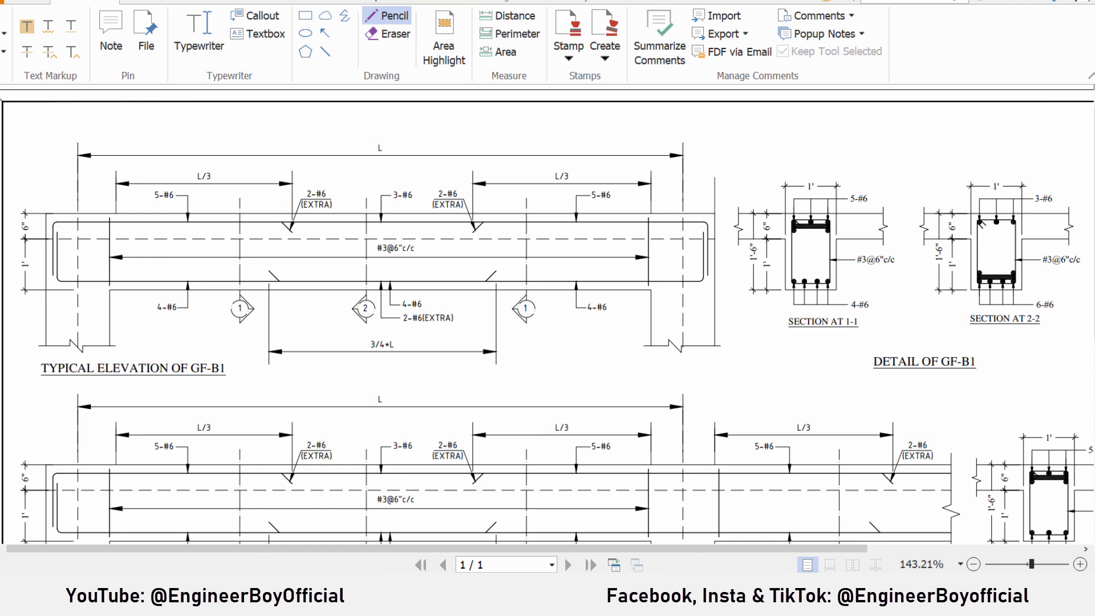
- Draw a red vertical tick and arrowhead at the beam's right end
drag(709, 242, 708, 183)
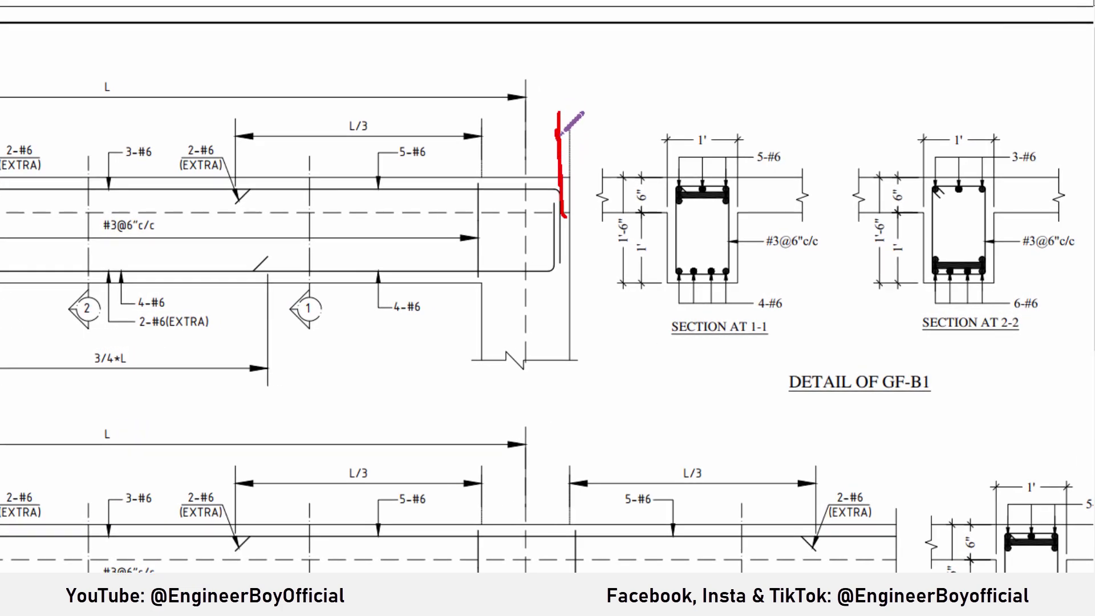
mouse_move(562, 162)
mouse_down()
mouse_move(558, 111)
mouse_move(513, 134)
mouse_move(239, 138)
mouse_move(246, 150)
mouse_up()
drag(541, 121, 548, 144)
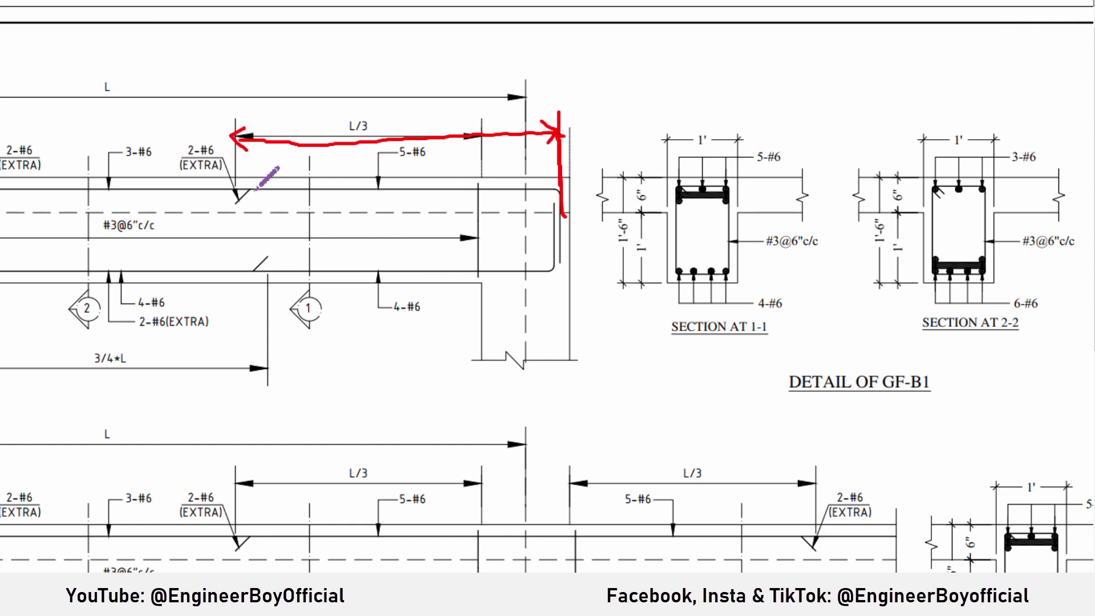
- Tick both EXTRA bar marks and the beam's left end, and draw the left span arrow
drag(236, 202, 254, 191)
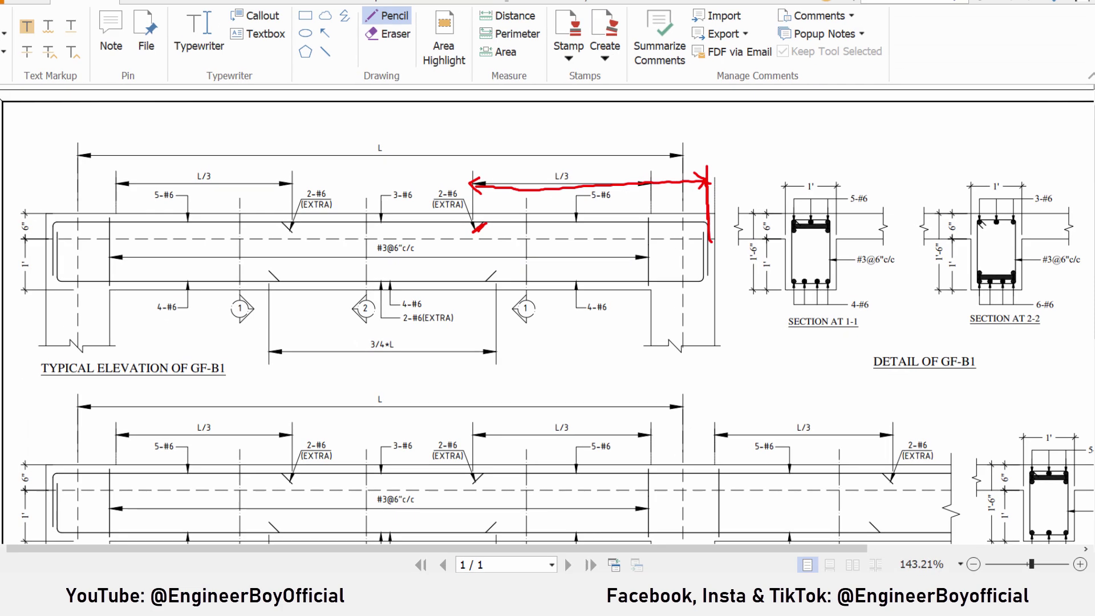
mouse_move(294, 210)
mouse_down()
mouse_move(295, 268)
mouse_move(296, 228)
mouse_up()
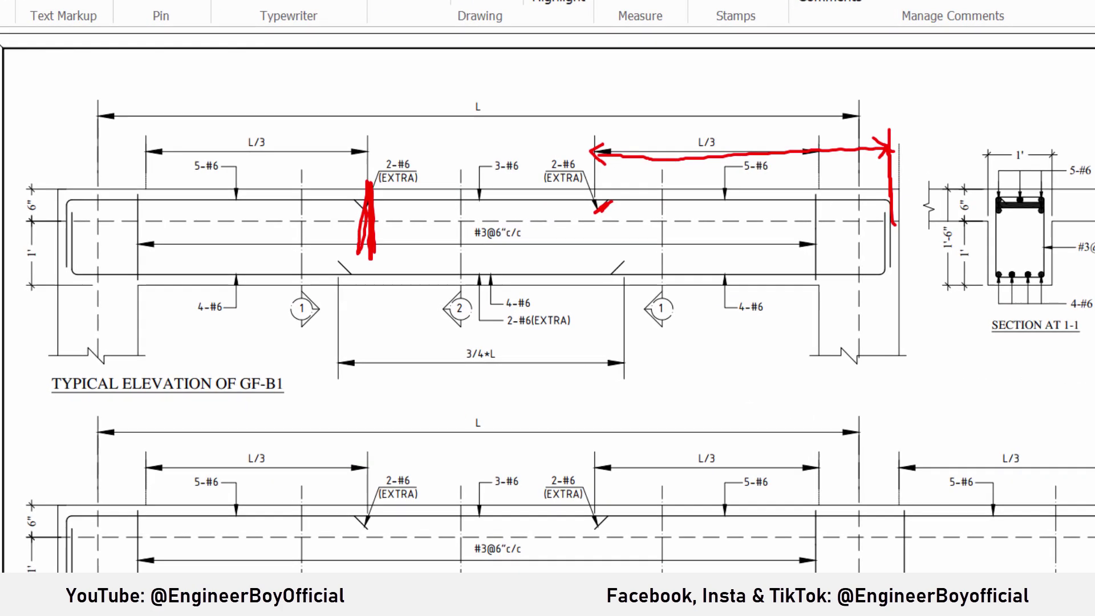
drag(69, 262, 70, 165)
mouse_move(74, 215)
mouse_down()
mouse_move(359, 216)
mouse_move(353, 227)
mouse_move(74, 217)
mouse_move(102, 230)
mouse_up()
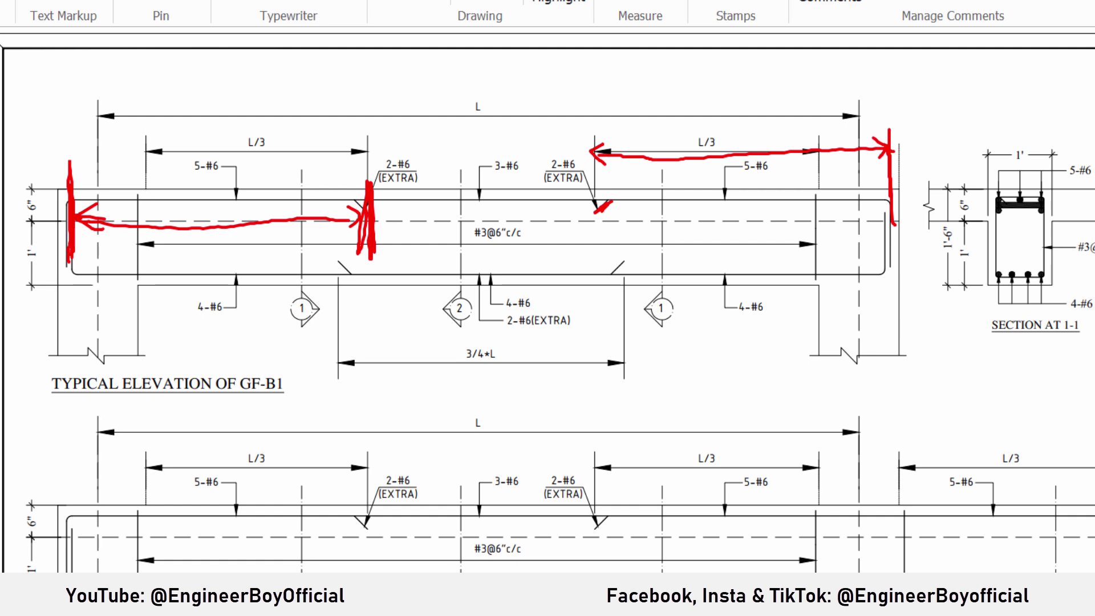
- Circle the left L/3 dimension and the beam's left end, with an arrow along the top
mouse_move(251, 117)
mouse_down()
mouse_move(225, 151)
mouse_move(253, 117)
mouse_move(288, 142)
mouse_move(279, 121)
mouse_up()
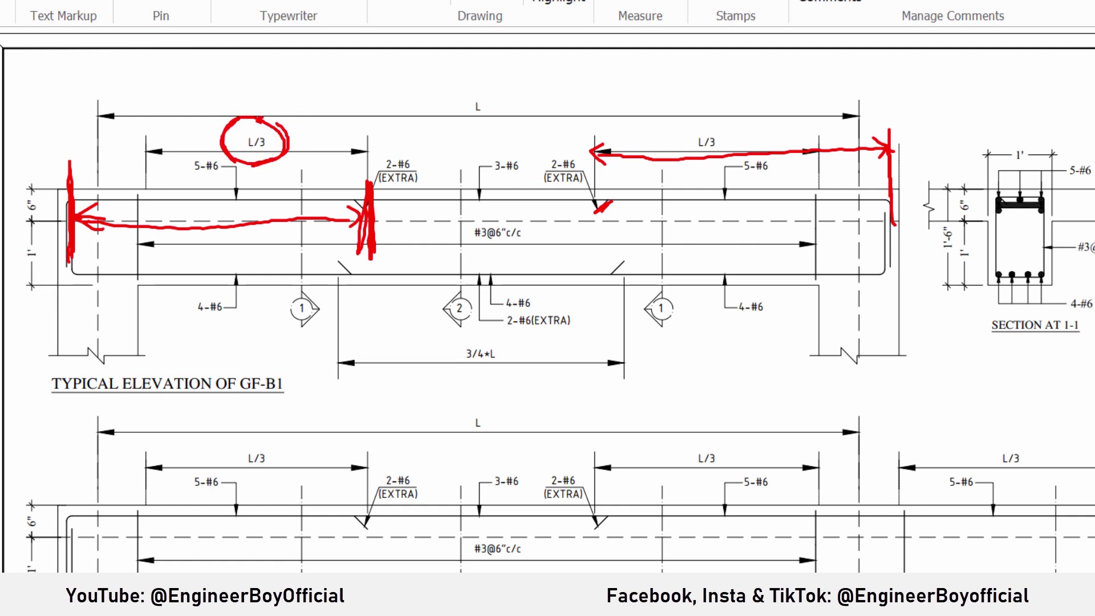
mouse_move(147, 185)
mouse_down()
mouse_move(72, 187)
mouse_move(85, 176)
mouse_move(90, 198)
mouse_move(138, 199)
mouse_up()
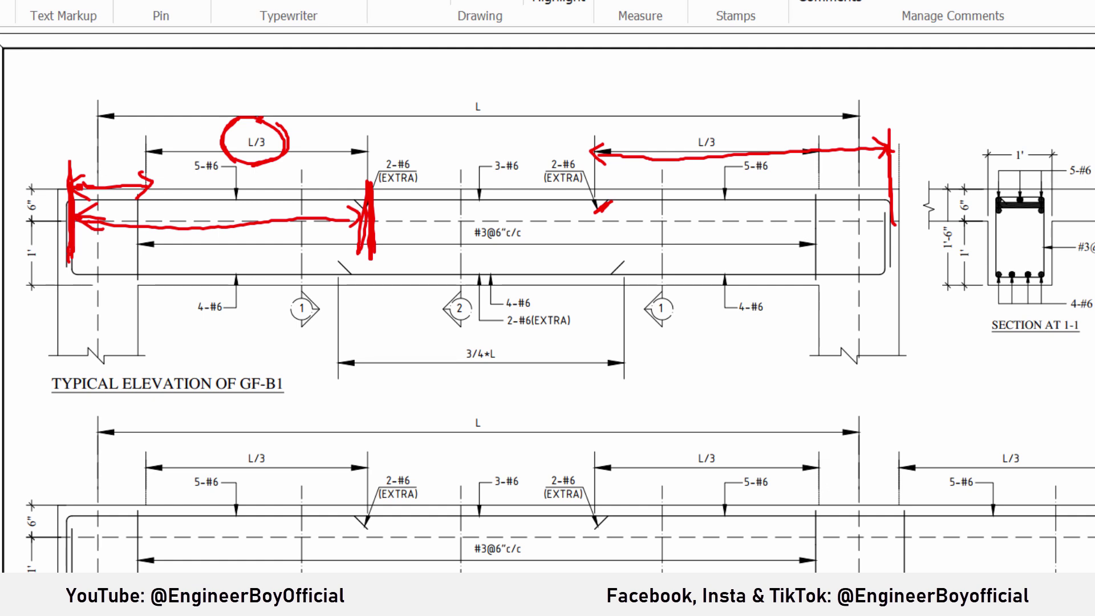
mouse_move(70, 196)
mouse_down()
mouse_move(47, 220)
mouse_move(91, 211)
mouse_up()
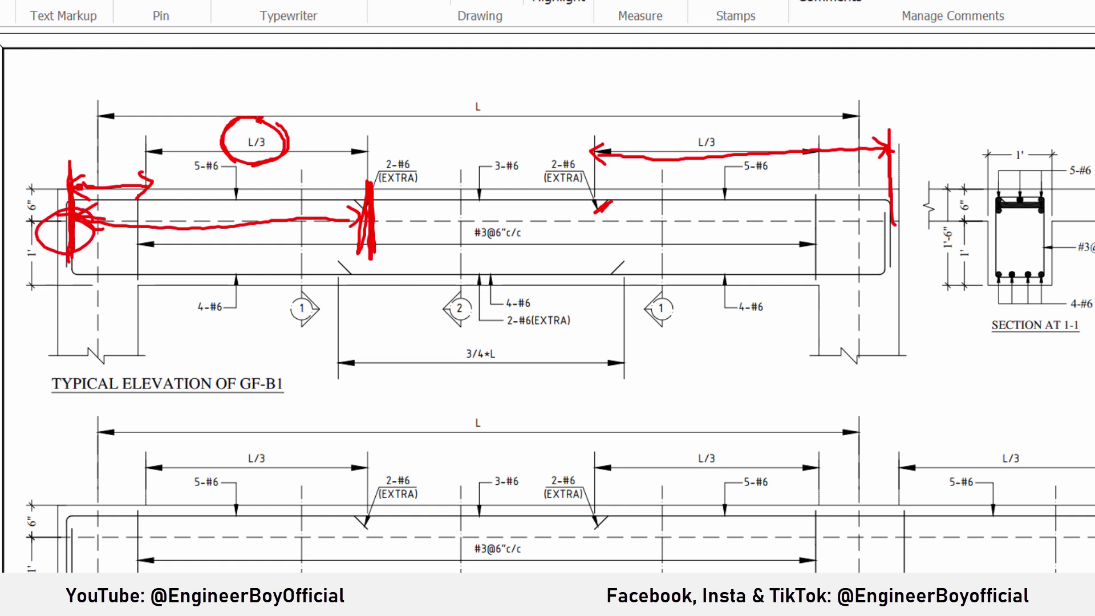
- Undo the red circles, arrows and remaining markups with repeated Ctrl+Z
key(ctrl+z)
key(ctrl+z)
key(ctrl+z)
key(ctrl+z)
key(ctrl+z)
key(ctrl+z)
key(ctrl+z)
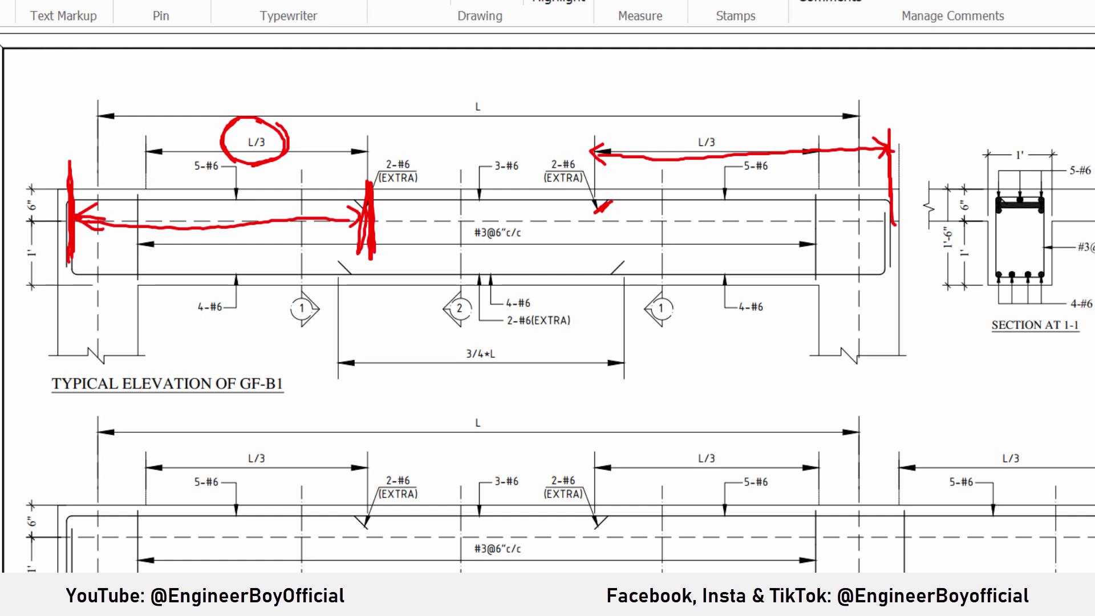
key(ctrl+z)
key(ctrl+z)
key(ctrl+z)
key(ctrl+z)
key(ctrl+z)
key(ctrl+z)
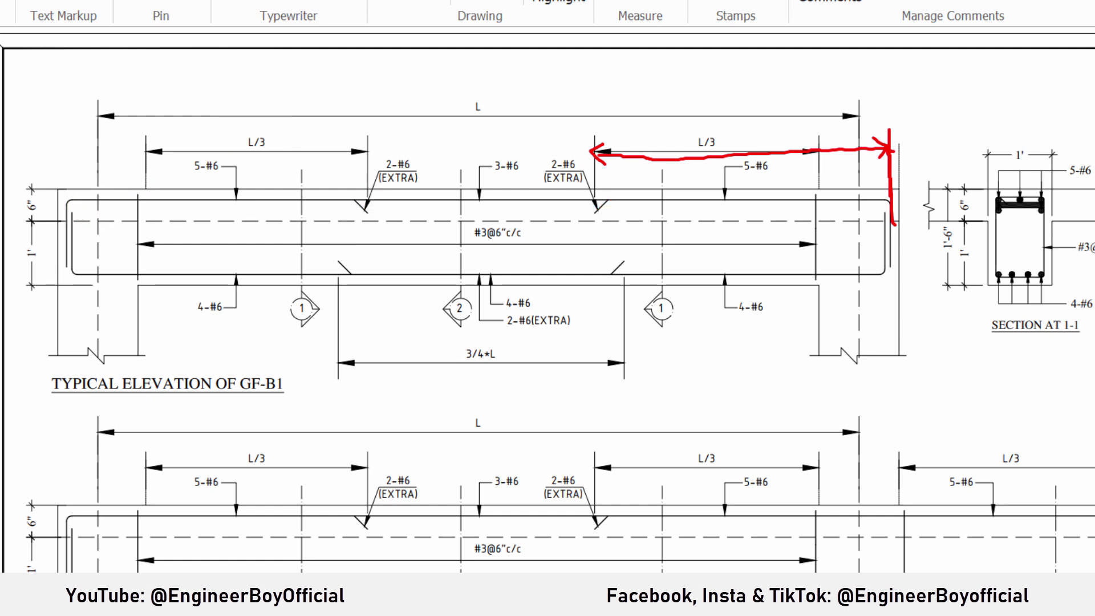
key(ctrl+z)
key(ctrl+z)
key(ctrl+z)
key(ctrl+z)
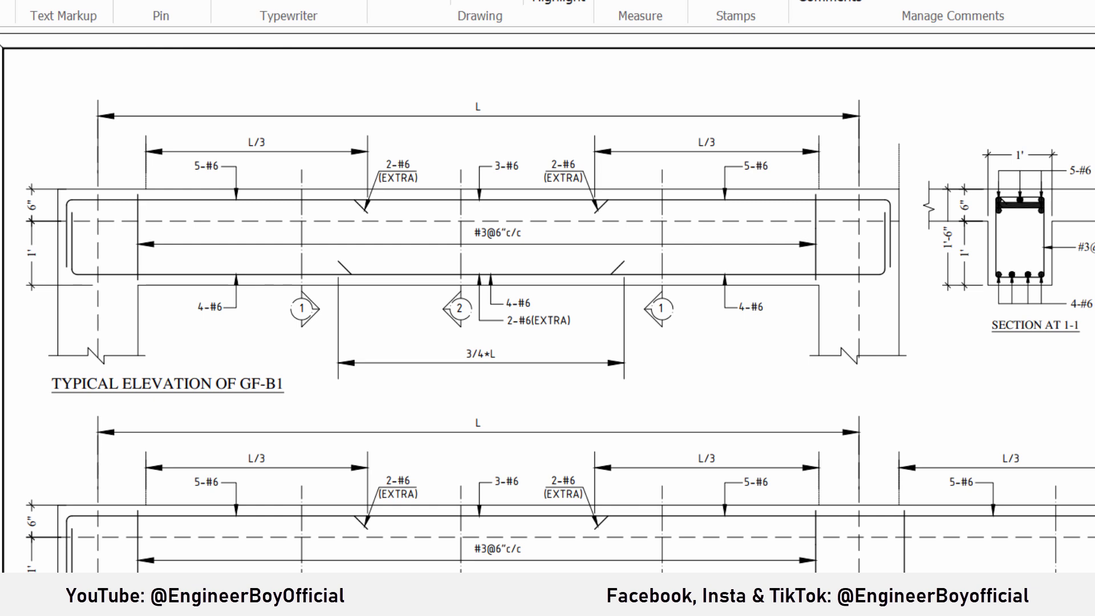
- Trace the right extra top bar and its bent-down end in red, arrowing to Section 1-1's top bars
mouse_move(893, 255)
mouse_down()
mouse_move(893, 200)
mouse_move(619, 202)
mouse_move(589, 213)
mouse_up()
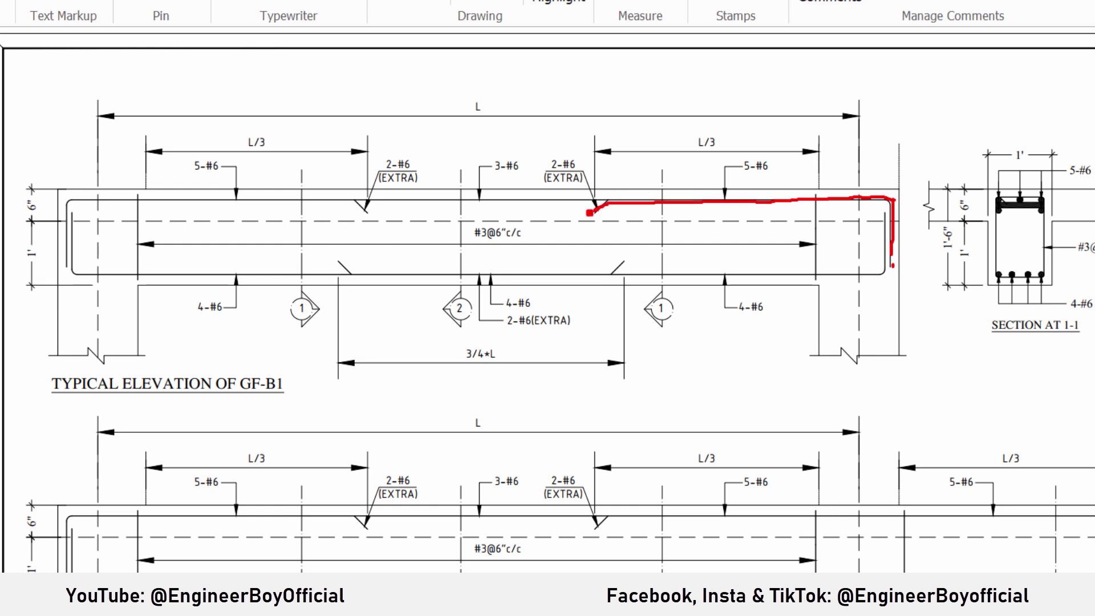
mouse_move(893, 266)
mouse_down()
mouse_move(890, 206)
mouse_move(821, 196)
mouse_move(605, 205)
mouse_up()
mouse_move(900, 230)
mouse_down()
mouse_move(940, 197)
mouse_move(950, 217)
mouse_up()
mouse_move(982, 178)
mouse_down()
mouse_move(1003, 188)
mouse_move(1014, 216)
mouse_up()
mouse_move(1028, 161)
mouse_down()
mouse_move(1038, 155)
mouse_move(1040, 200)
mouse_up()
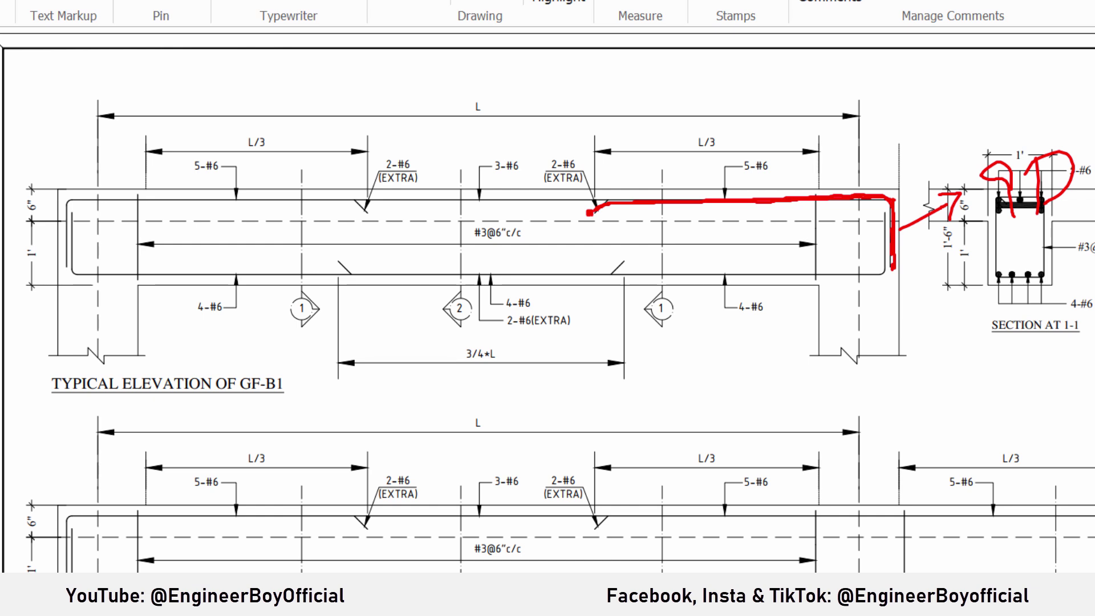
- Draw double-headed red arrows at the beam's right end and mark the one-third span along the extra bar
mouse_move(814, 232)
mouse_down()
mouse_move(887, 228)
mouse_move(872, 241)
mouse_move(812, 232)
mouse_up()
drag(812, 231, 832, 242)
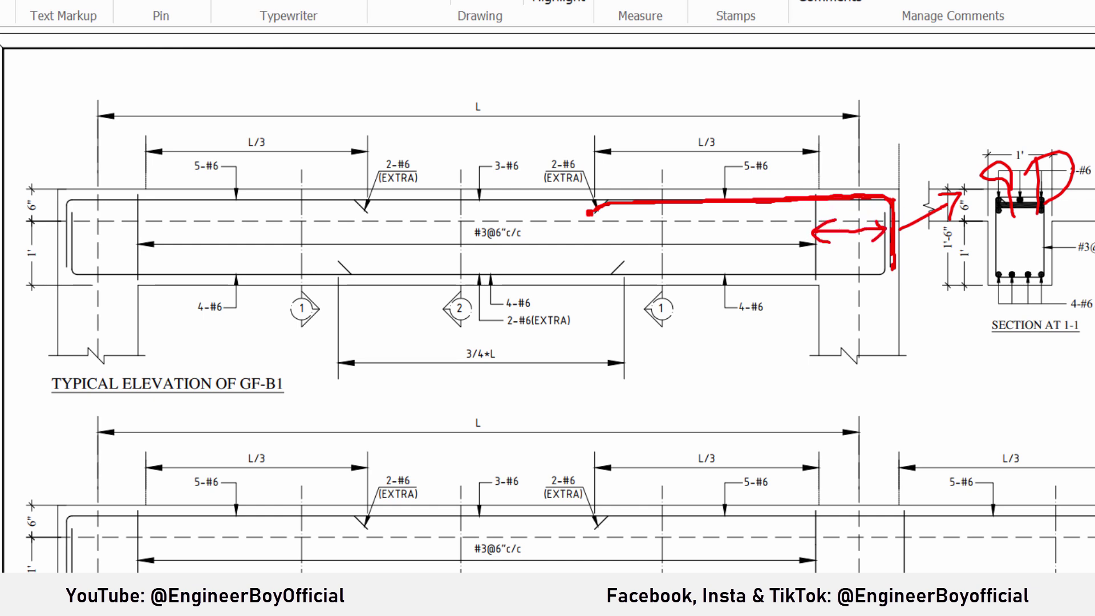
drag(898, 207, 929, 164)
drag(928, 165, 928, 177)
drag(812, 237, 820, 242)
mouse_move(584, 227)
mouse_down()
mouse_move(584, 258)
mouse_move(790, 237)
mouse_up()
click(800, 223)
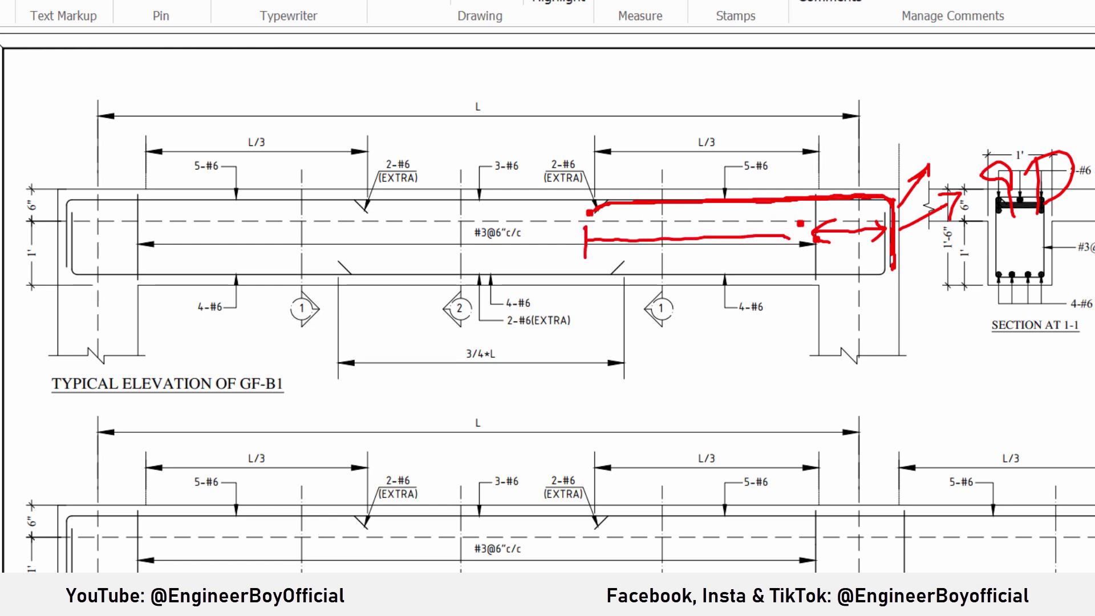
mouse_move(682, 215)
mouse_down()
mouse_move(688, 263)
mouse_move(717, 269)
mouse_up()
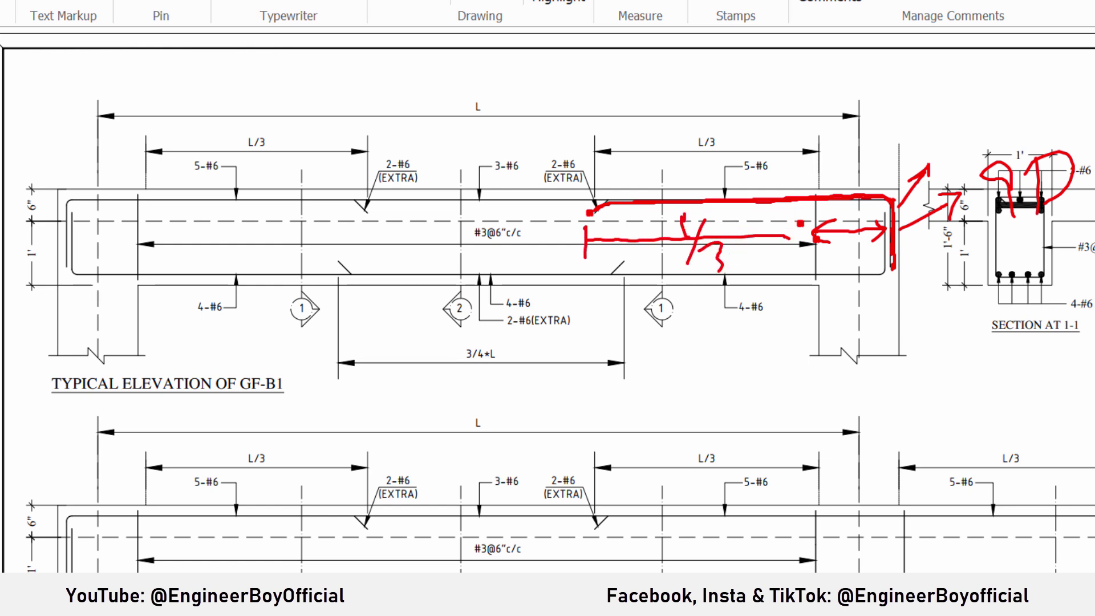
- Handwrite the formula C.L = L/3 + B in red above the beam
drag(349, 71, 347, 93)
click(372, 81)
mouse_move(386, 63)
mouse_down()
mouse_move(386, 80)
mouse_move(404, 89)
mouse_move(452, 66)
mouse_move(446, 80)
mouse_up()
mouse_move(492, 52)
mouse_down()
mouse_move(520, 68)
mouse_move(505, 131)
mouse_up()
mouse_move(552, 84)
mouse_down()
mouse_move(576, 82)
mouse_move(566, 103)
mouse_up()
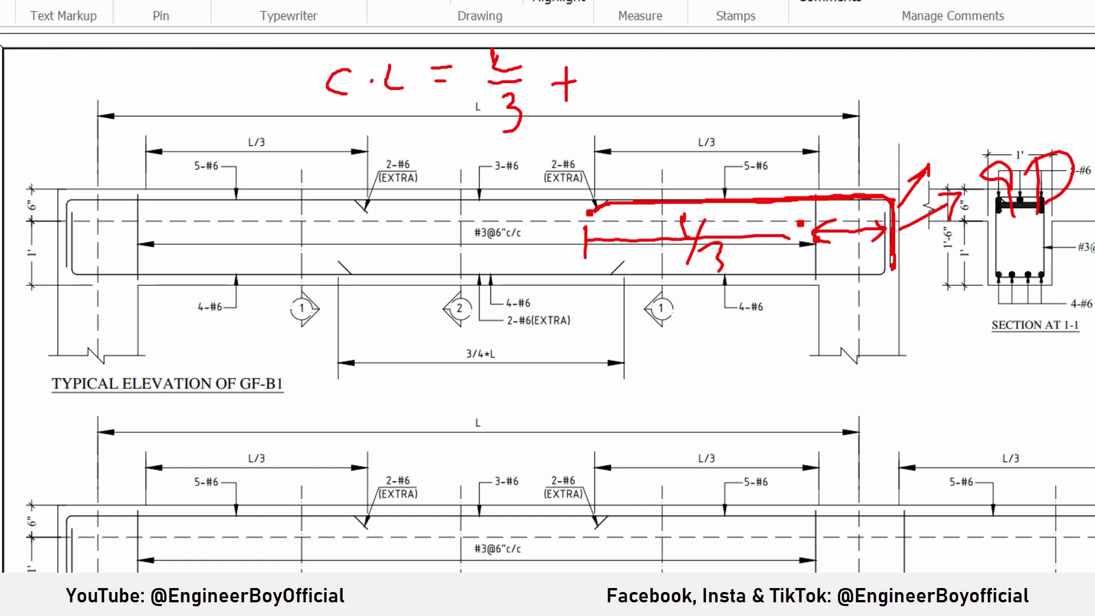
drag(819, 222, 890, 375)
drag(593, 62, 596, 100)
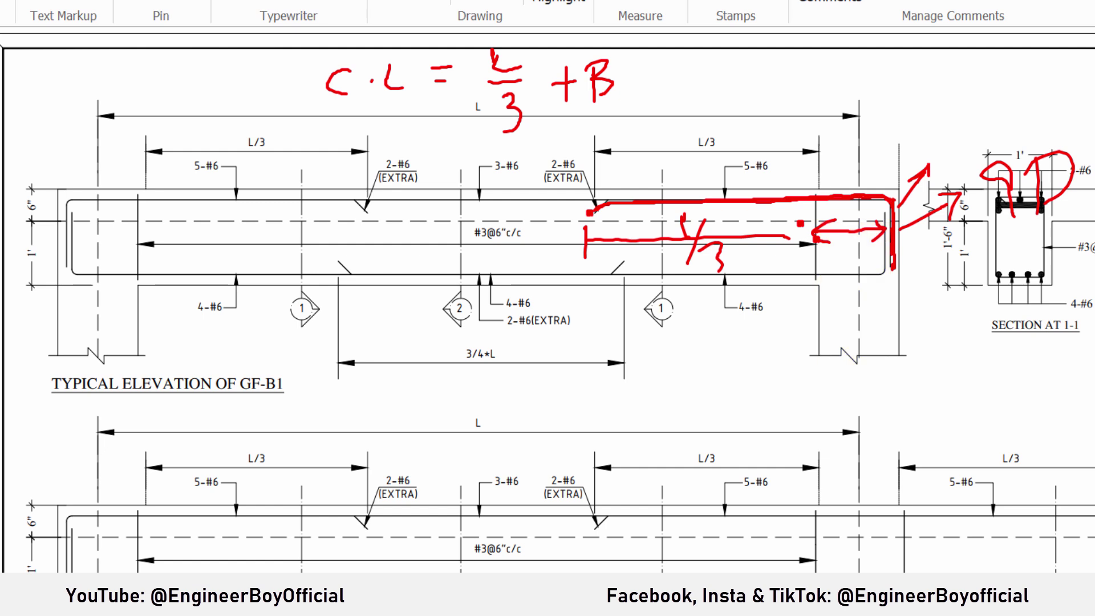